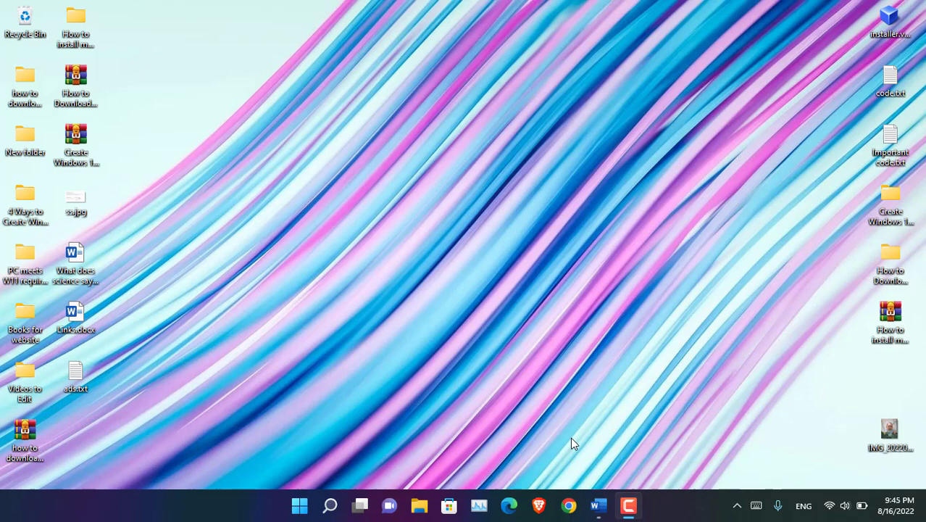
Open a blank Word document, then turn the taskbar's Touch keyboard icon off and back on.
click(598, 505)
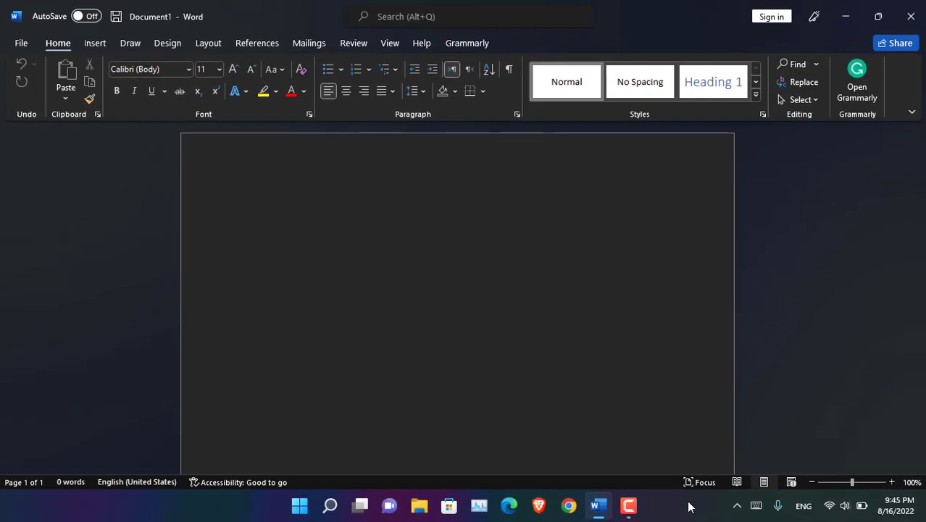
right_click(690, 506)
click(720, 478)
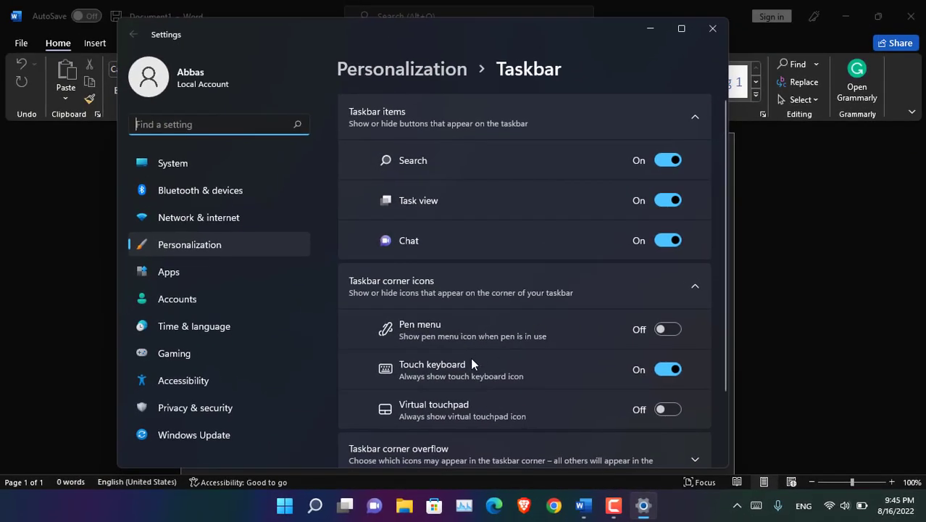
click(668, 370)
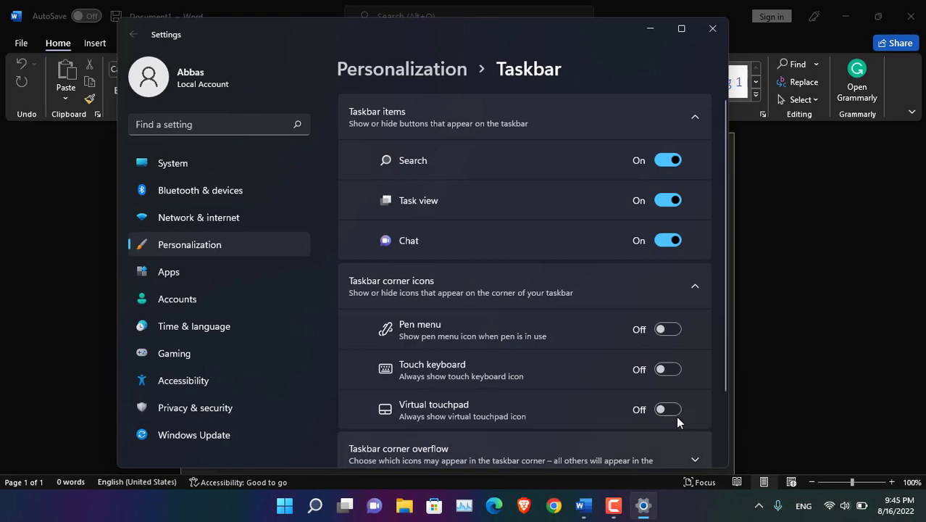
click(668, 371)
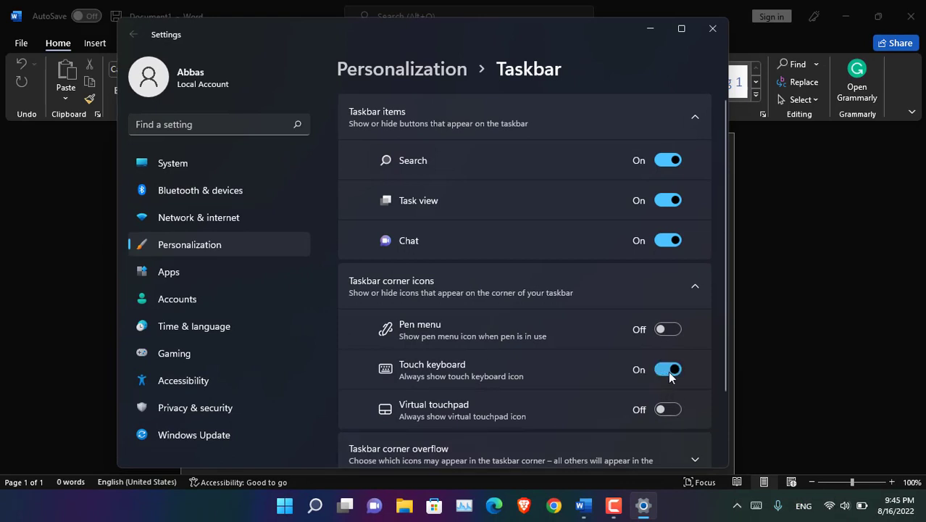
Close Settings and bring up the touch keyboard in its full-width Default layout.
click(714, 29)
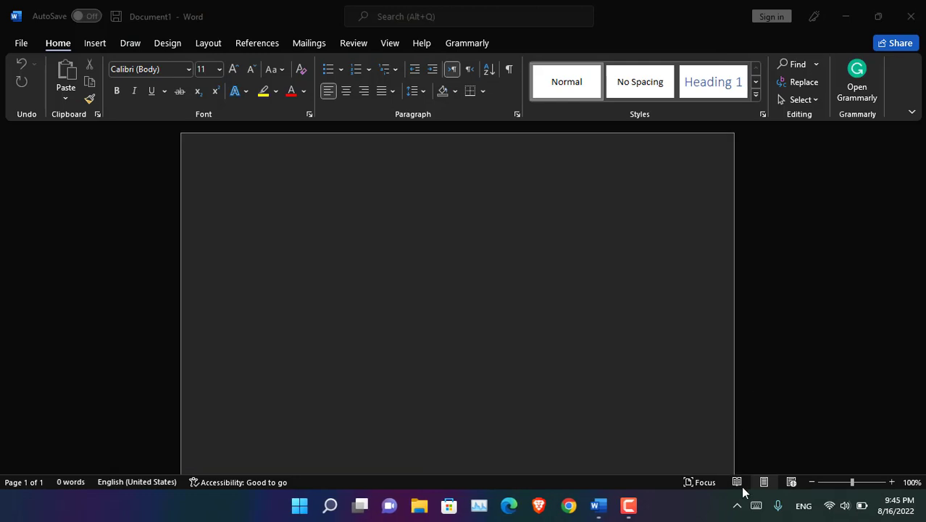
click(756, 505)
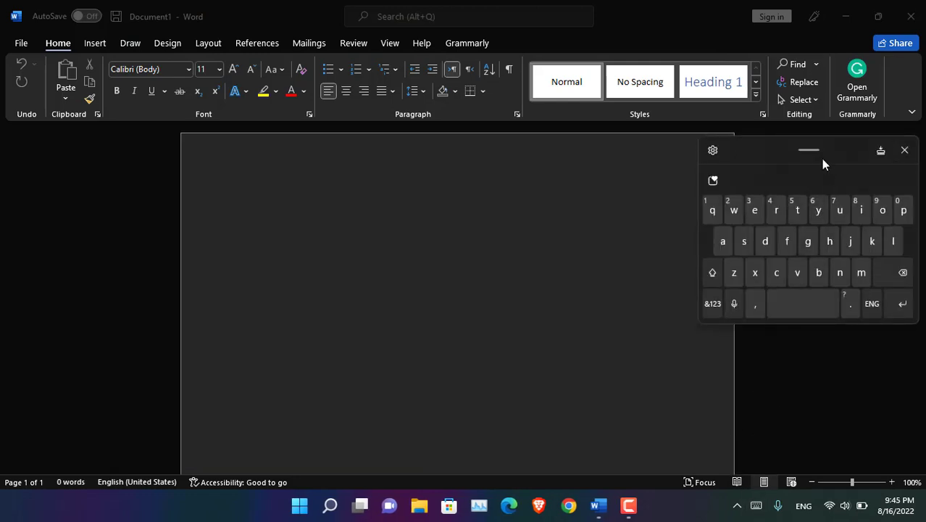
click(713, 151)
mouse_move(739, 189)
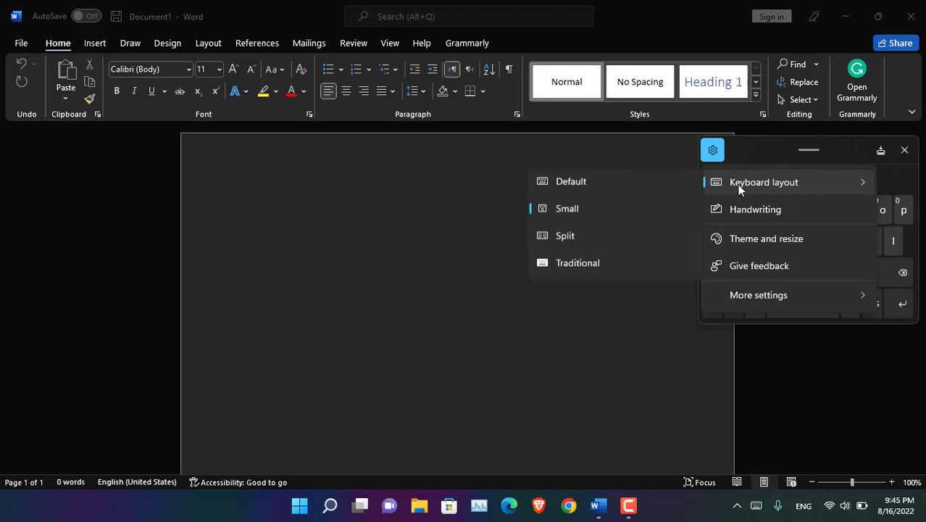
click(666, 183)
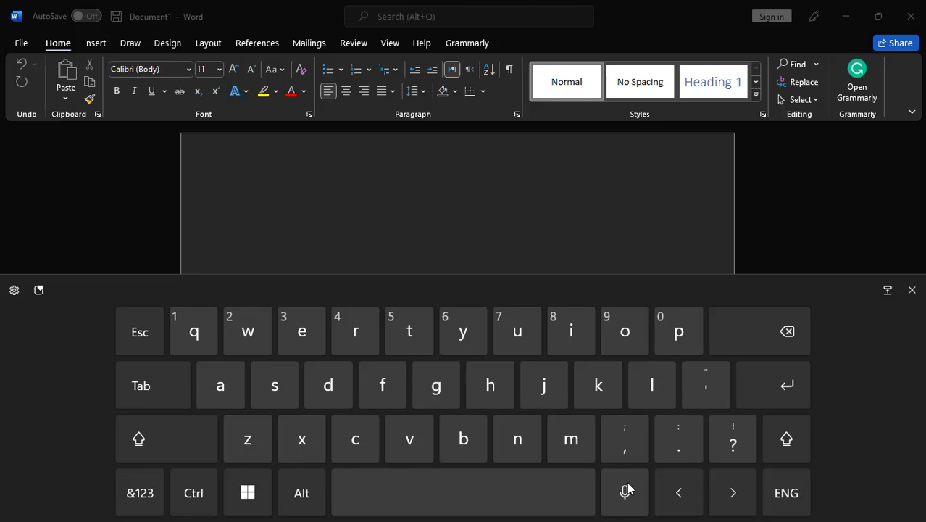
Dictate a 183-word paragraph about voice typing for YouTube descriptions and WordPress into the document.
click(286, 196)
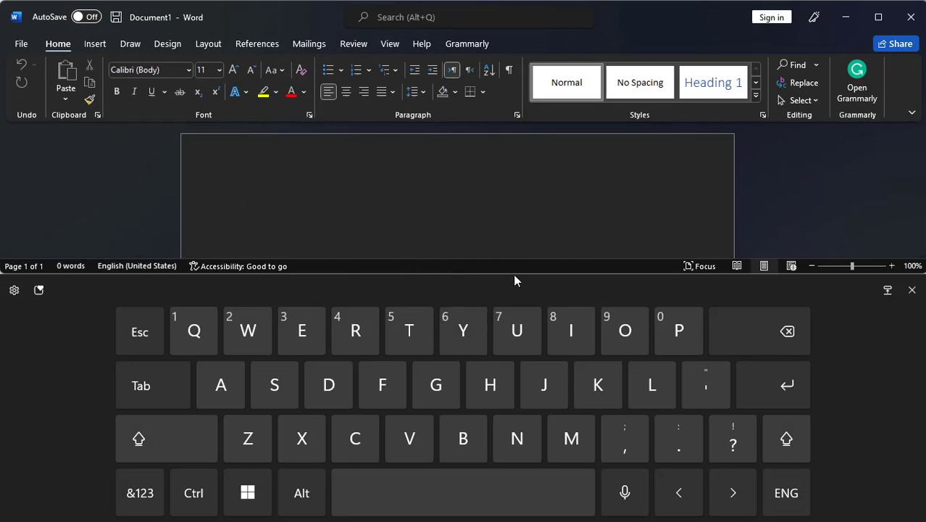
click(625, 508)
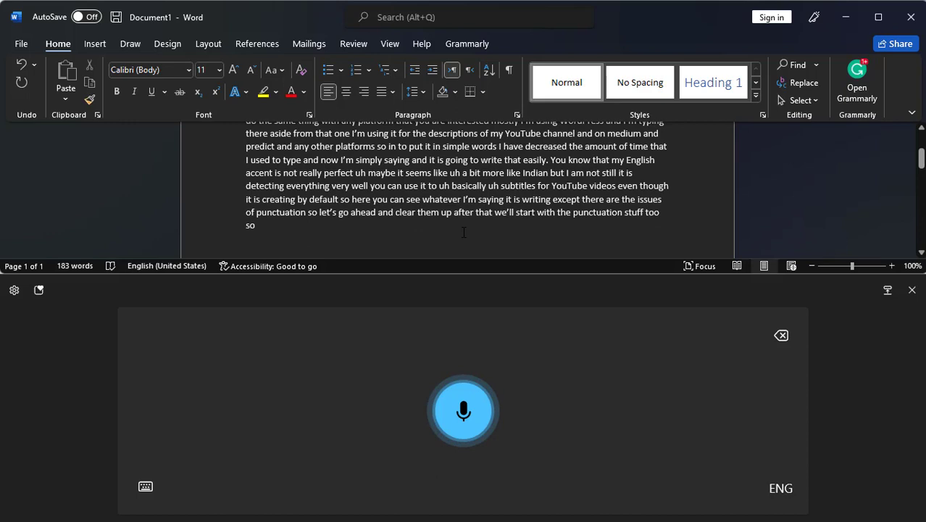
Delete the long dictation and dictate two punctuated paragraphs (46 words) introducing Windows 11 voice typing.
key(ctrl+a)
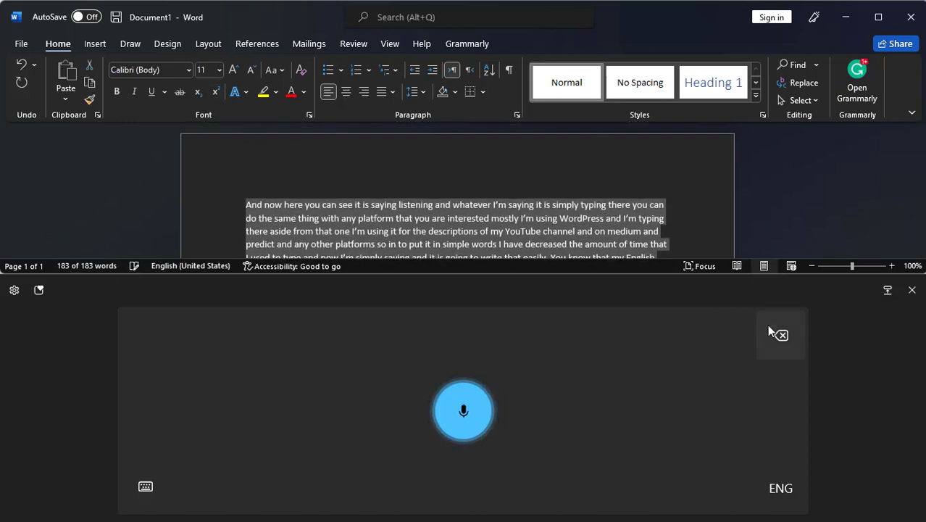
click(780, 335)
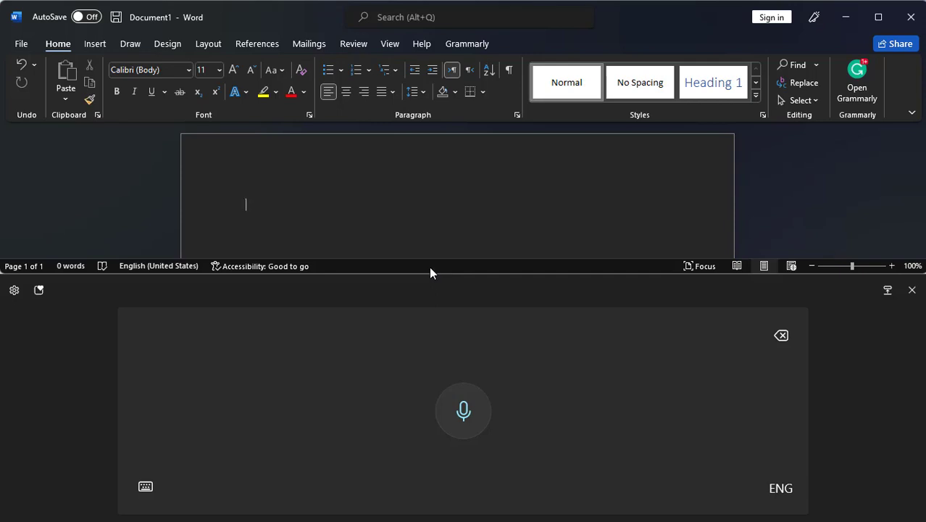
click(474, 406)
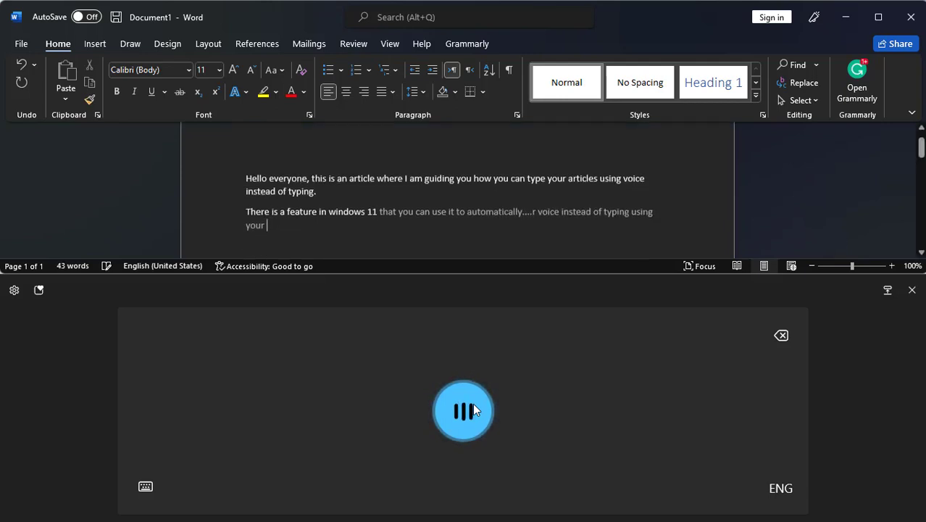
click(472, 403)
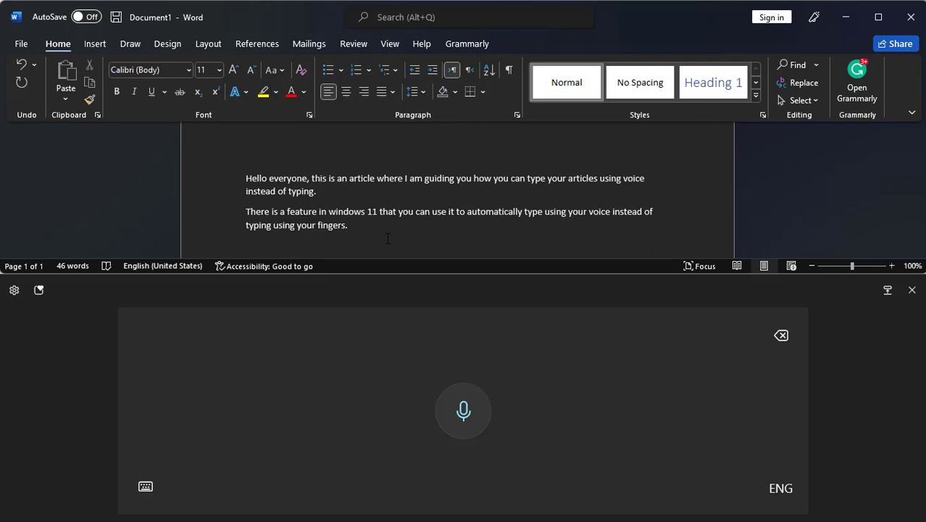
Switch the touch keyboard to Default, then undock it as a small floating keyboard.
click(14, 290)
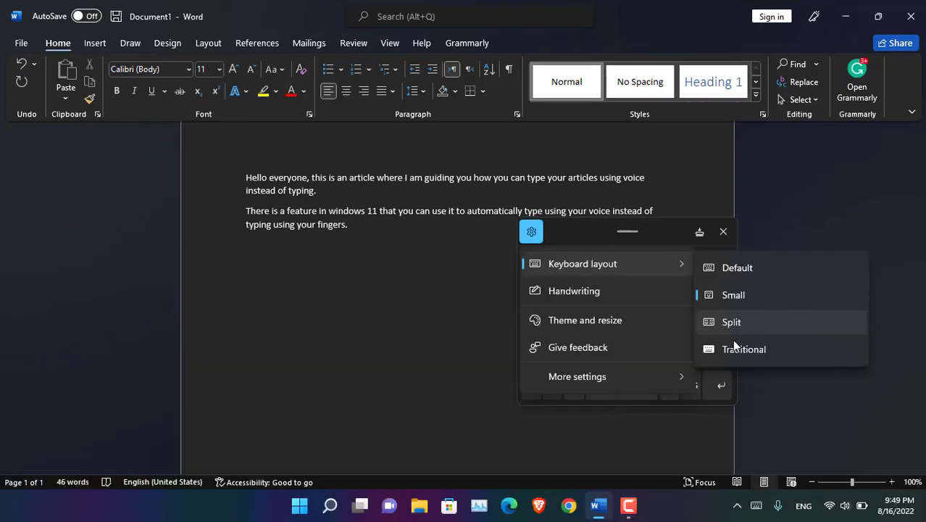
click(743, 272)
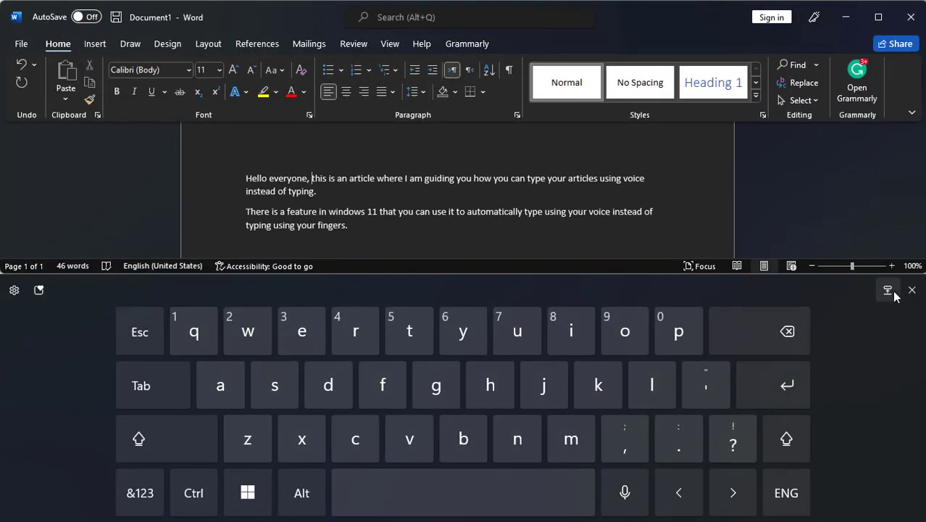
click(888, 290)
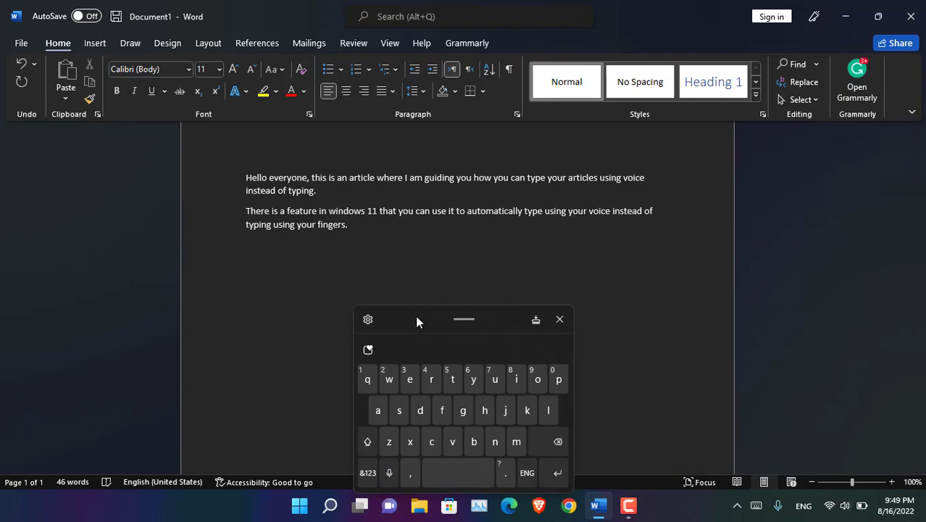
drag(415, 317, 641, 232)
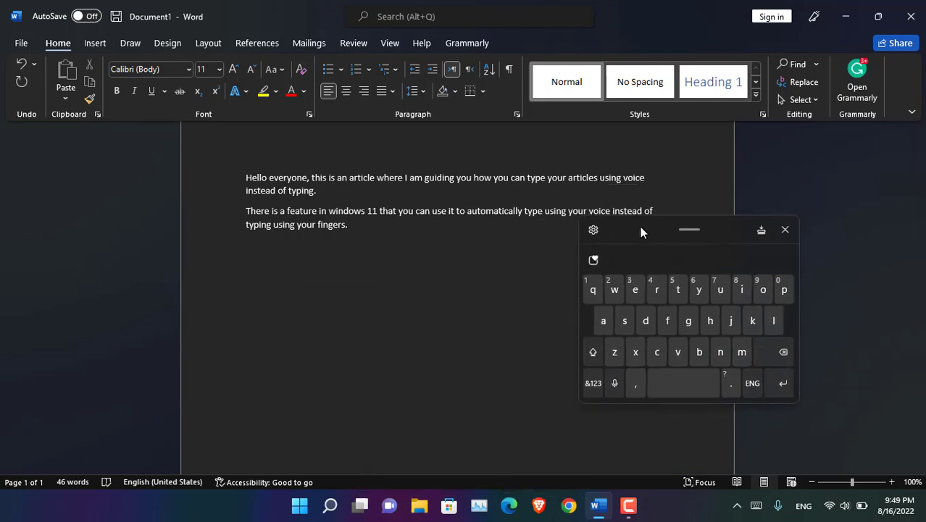
Switch the keyboard to the full Traditional layout, then back to the small layout.
click(594, 230)
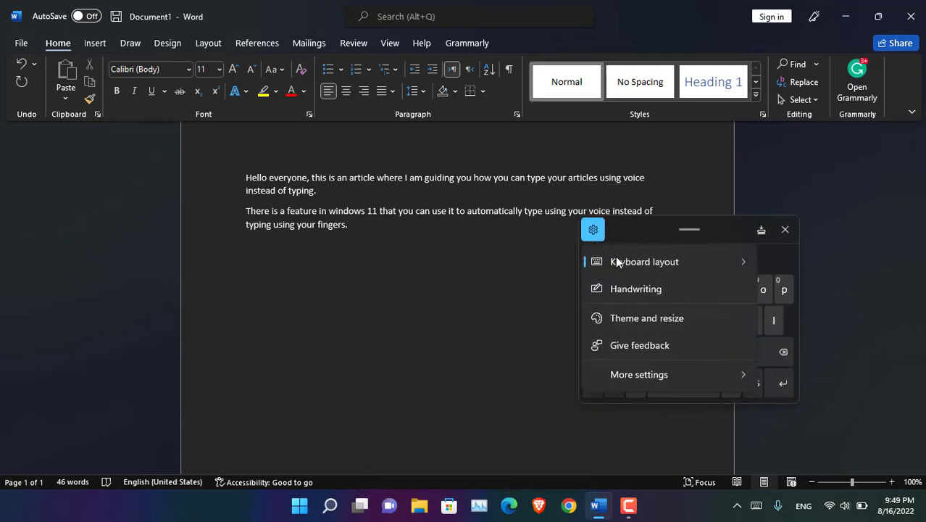
mouse_move(659, 263)
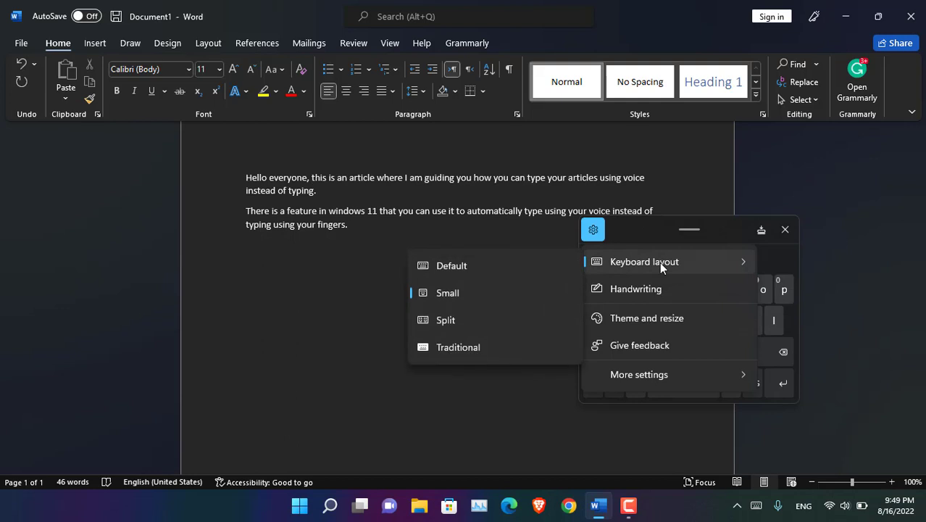
click(494, 348)
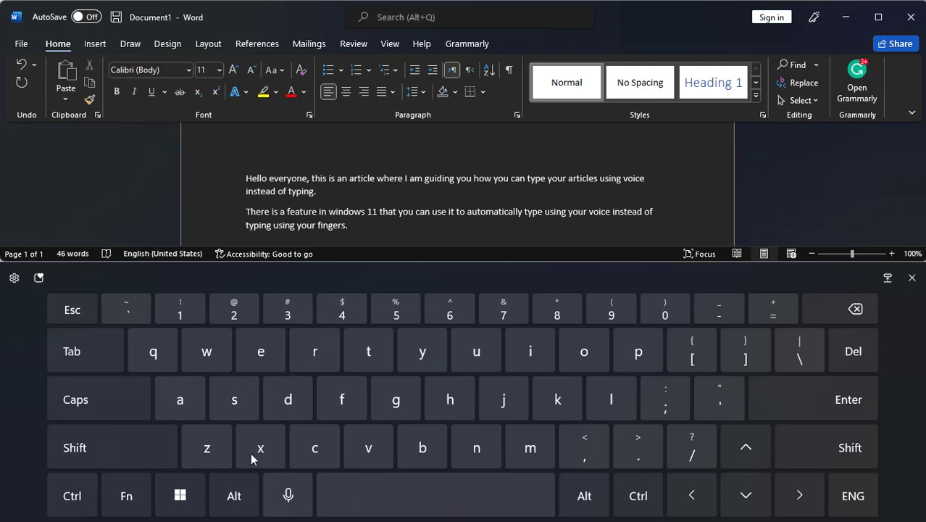
click(15, 279)
mouse_move(65, 314)
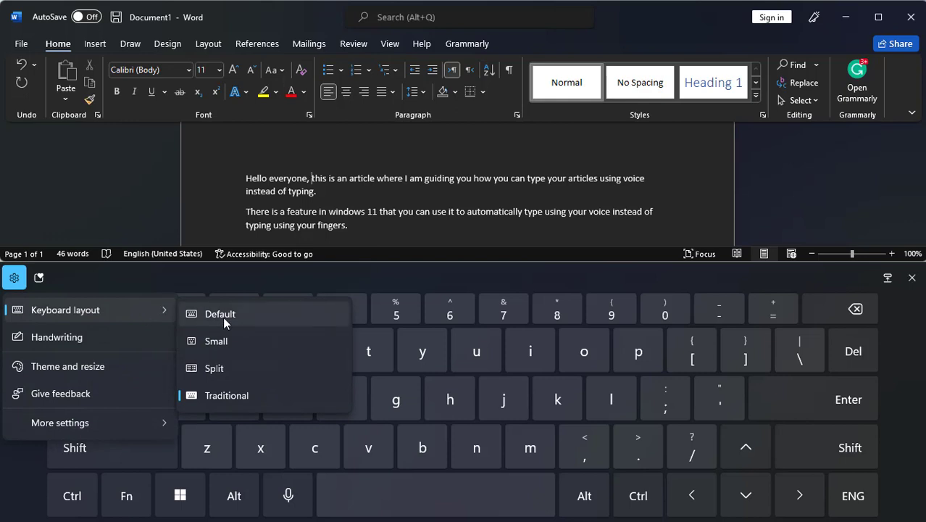
click(208, 342)
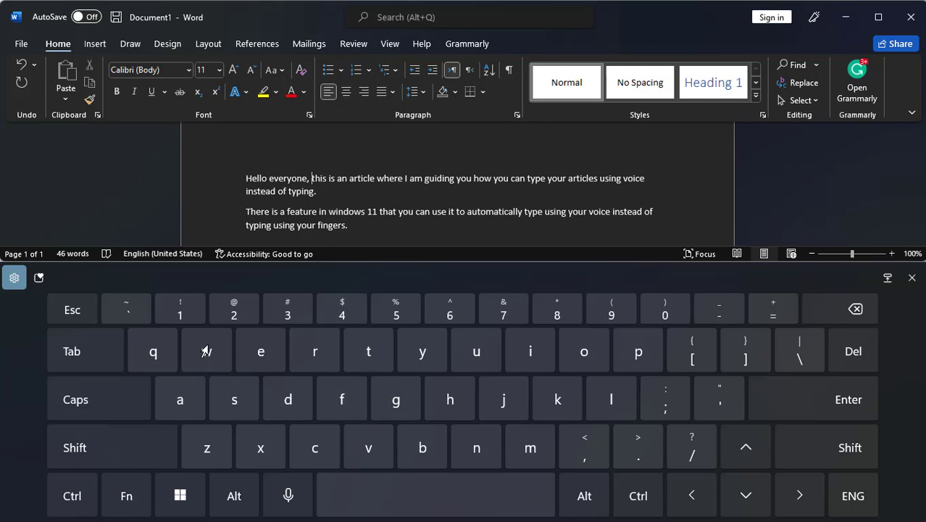
Start a new paragraph and dictate a third one beginning 'Yeah but I'm writing', reaching 99 words.
drag(428, 318, 743, 243)
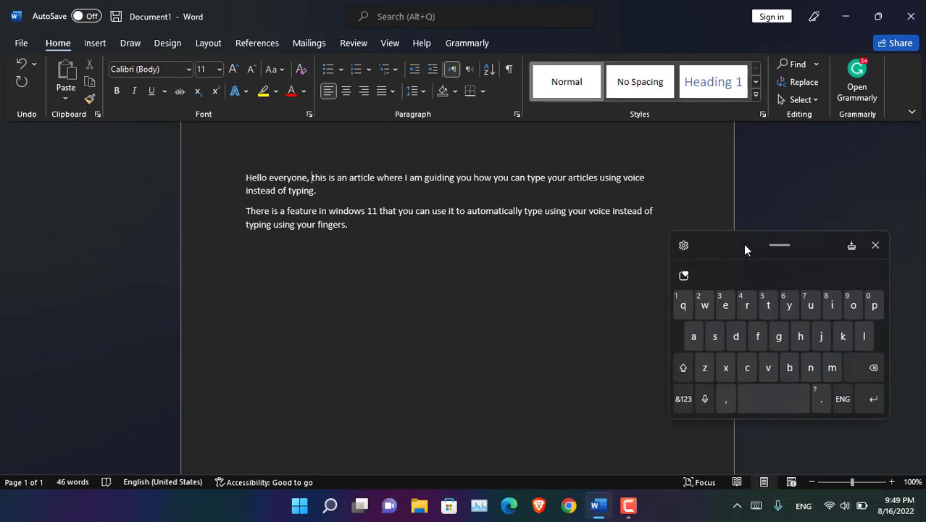
click(419, 250)
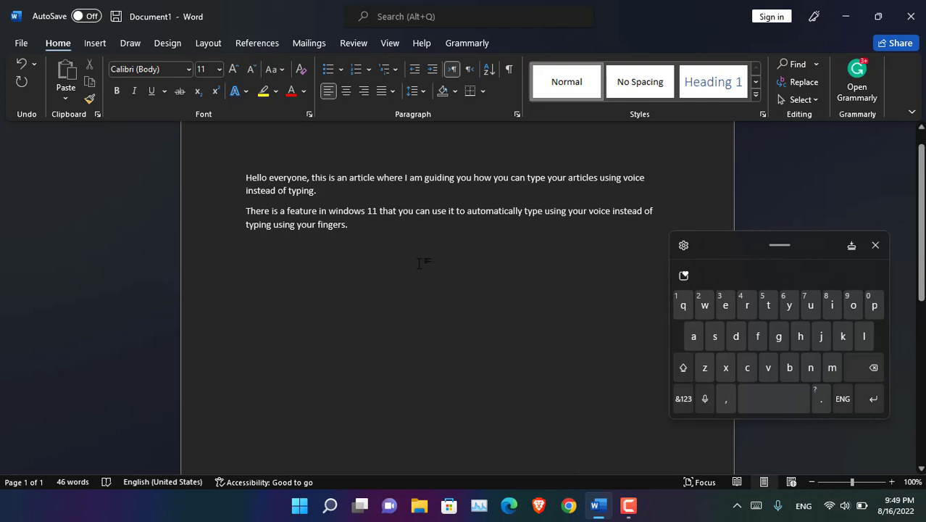
click(873, 399)
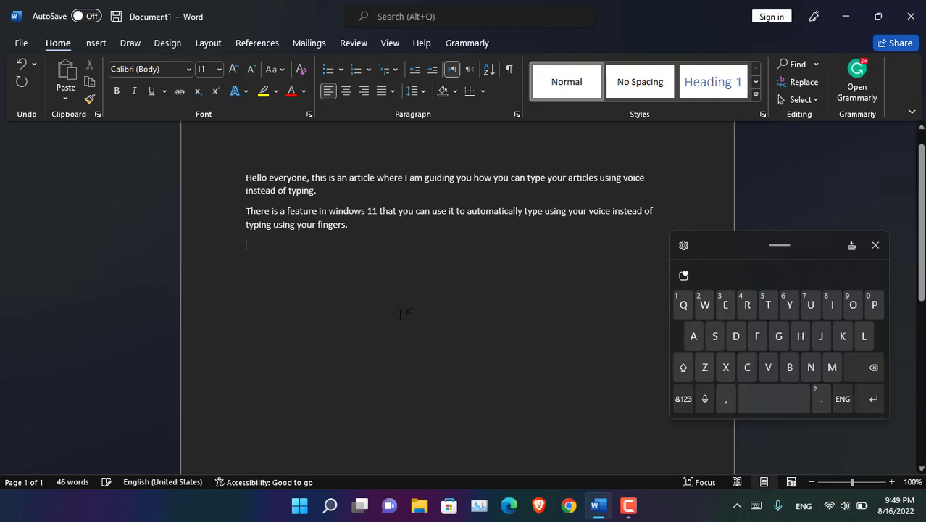
click(705, 399)
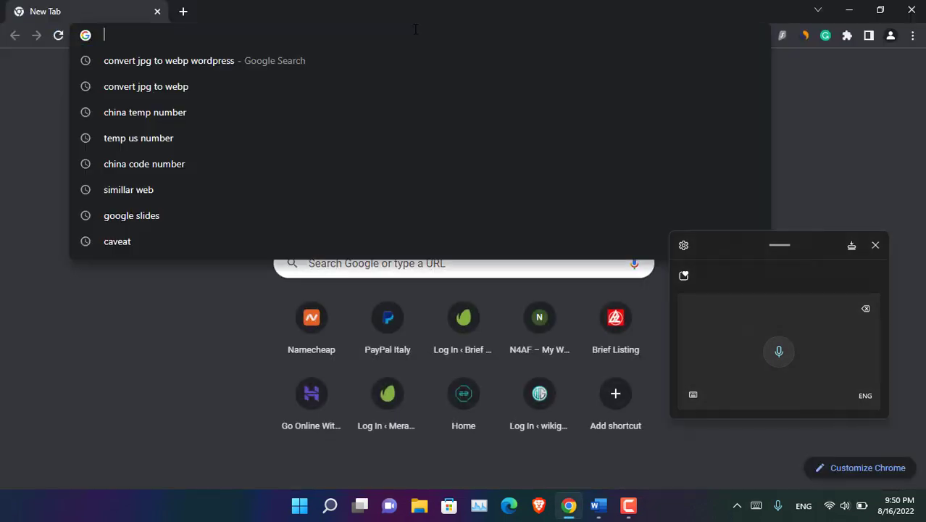
Load google.com in Chrome, then switch to a fresh empty New Tab page.
text(google.com)
key(Return)
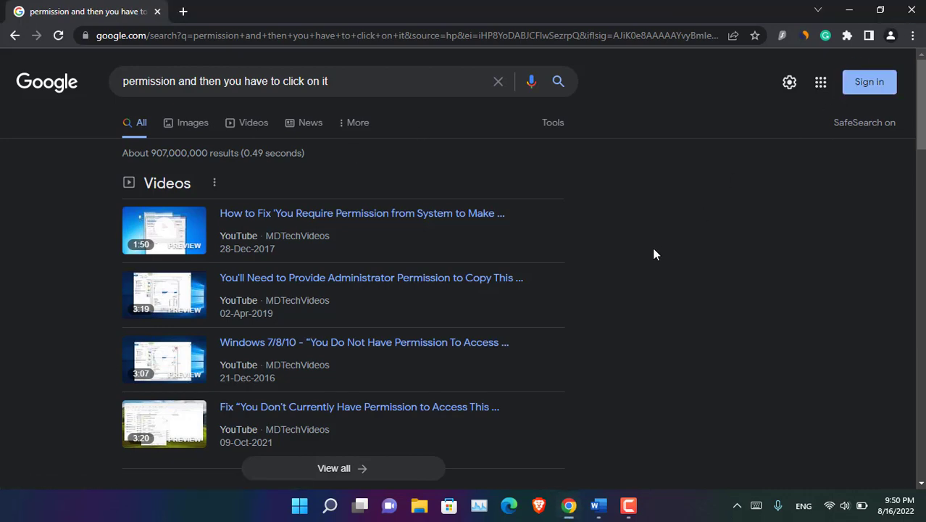
key(alt+Tab)
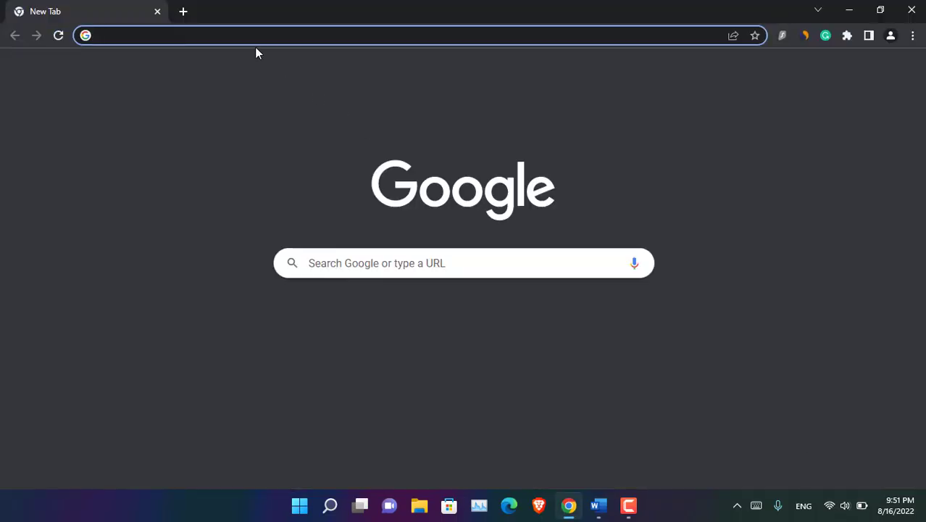
Search Google for 'gboard' to reach the Gboard Google Play listing.
click(250, 39)
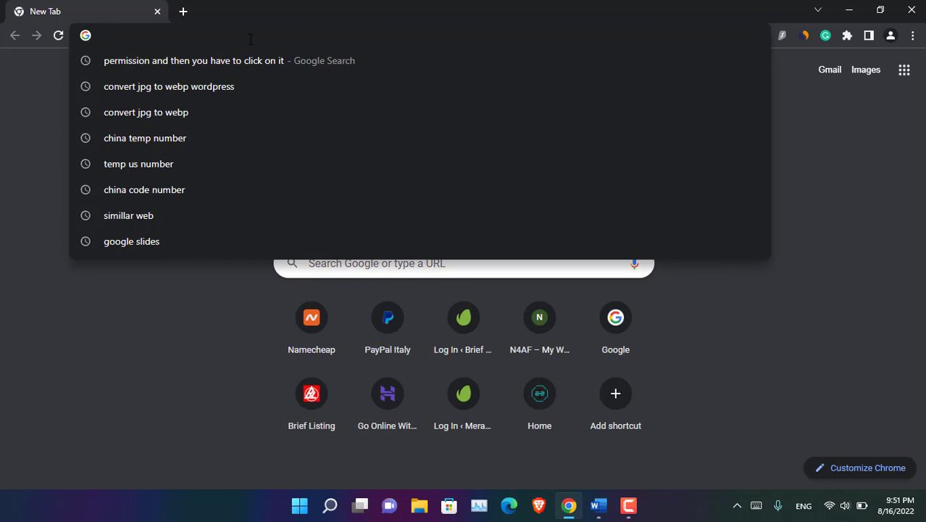
text(gbo)
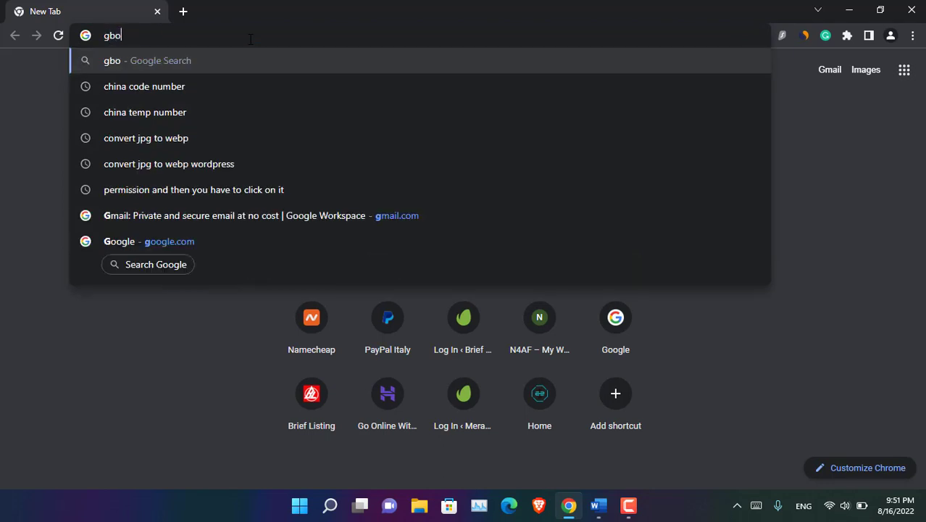
text(ard)
key(Return)
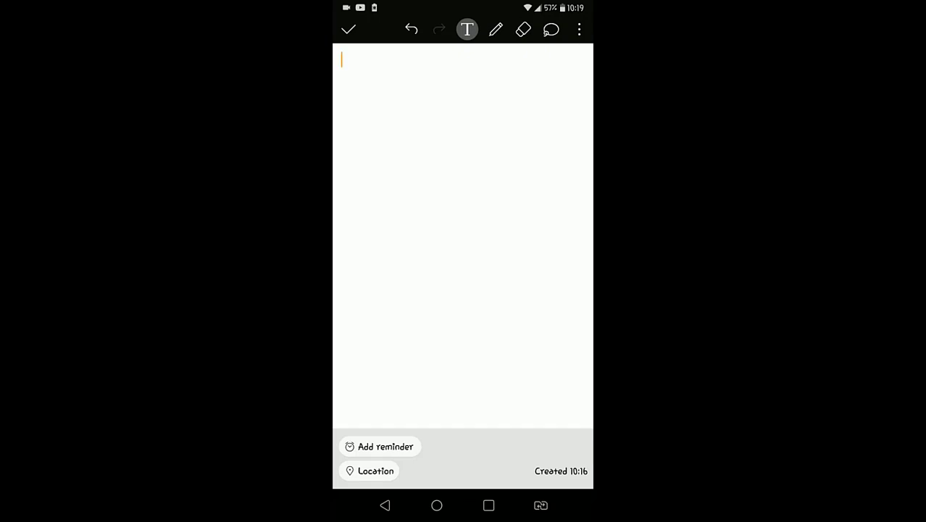
Confirm Gboard is installed on its Play Store page, then reopen the blank Samsung Notes note.
click(489, 506)
click(464, 268)
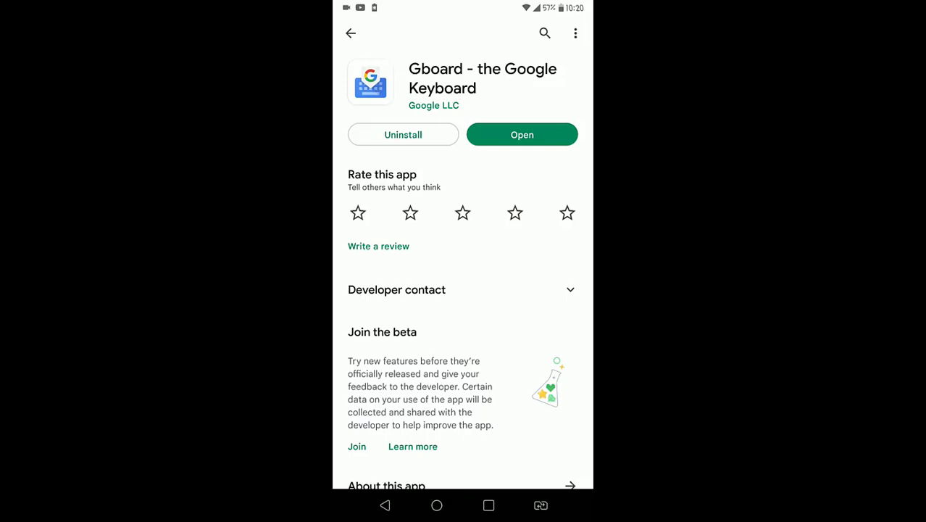
click(489, 506)
click(462, 276)
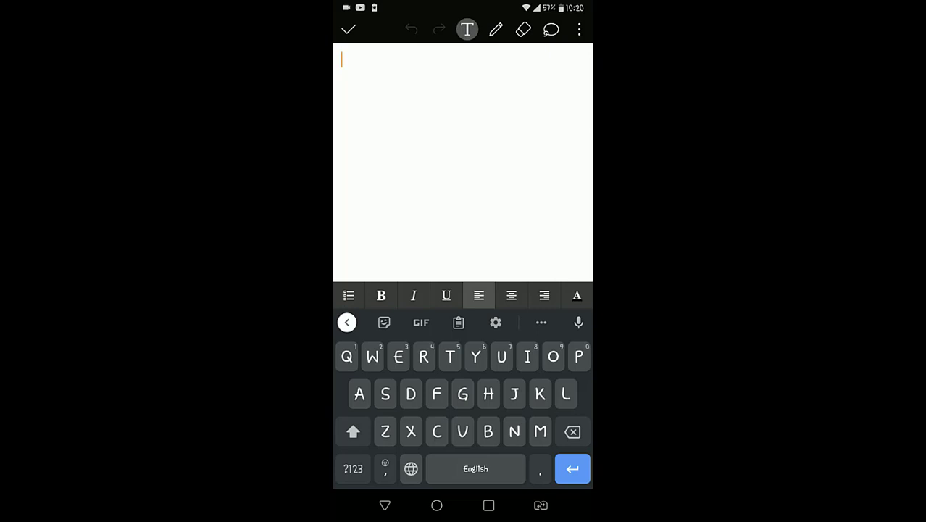
Voice-type a paragraph into the note with Gboard, starting 'Initialising and now it is simply typing'.
click(578, 322)
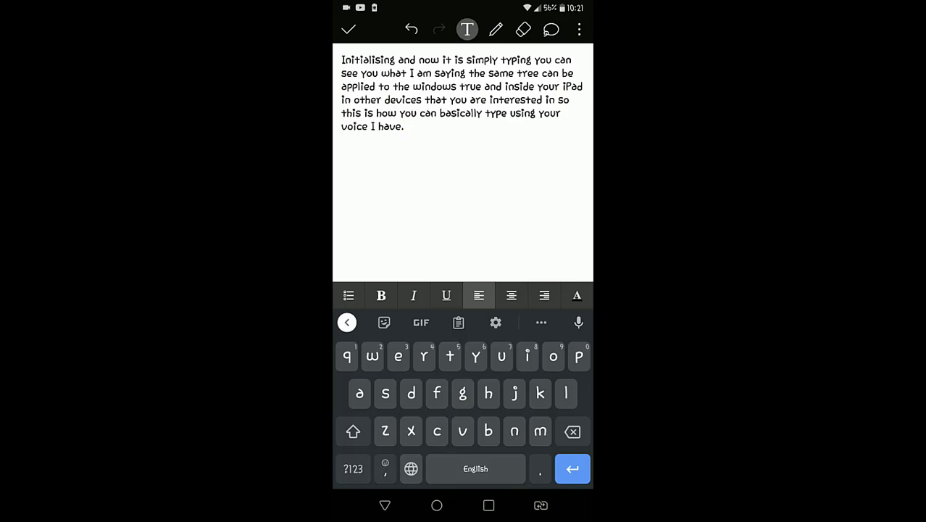
Place the cursor after the final sentence ending 'I have.' in the dictated Samsung Notes note.
click(404, 128)
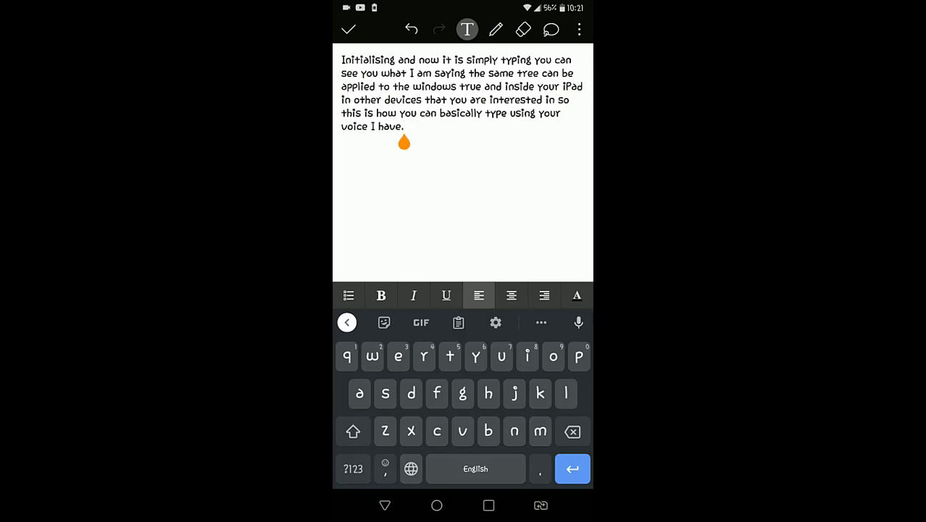